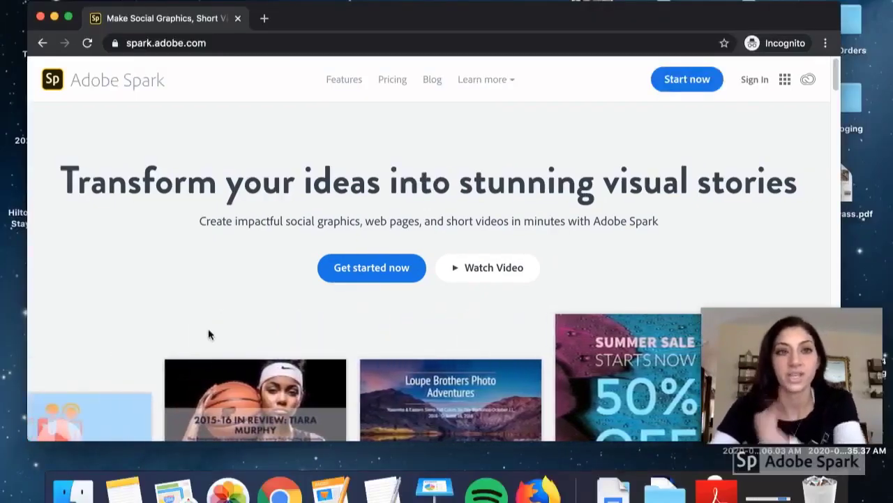
# Bring up the list of new project types, such as Flyer, Web page and Video, from the Spark home dashboard
pyautogui.click(187, 44)
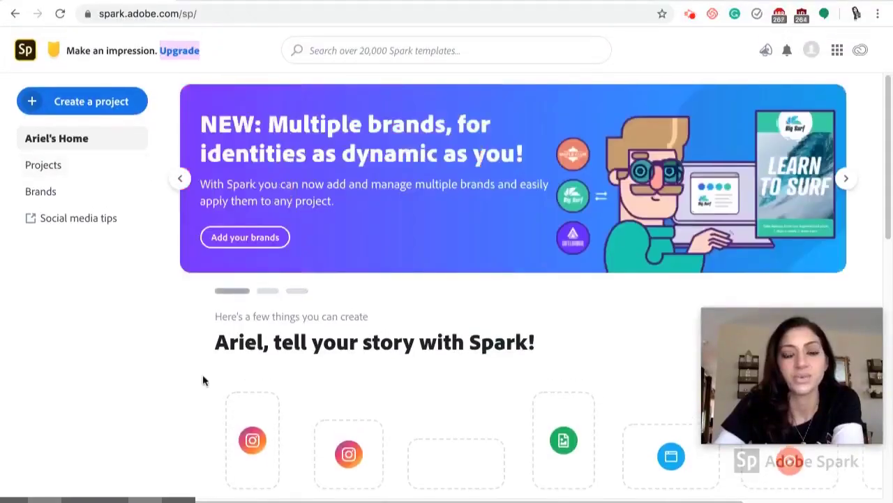
pyautogui.scroll(-5, 202, 377)
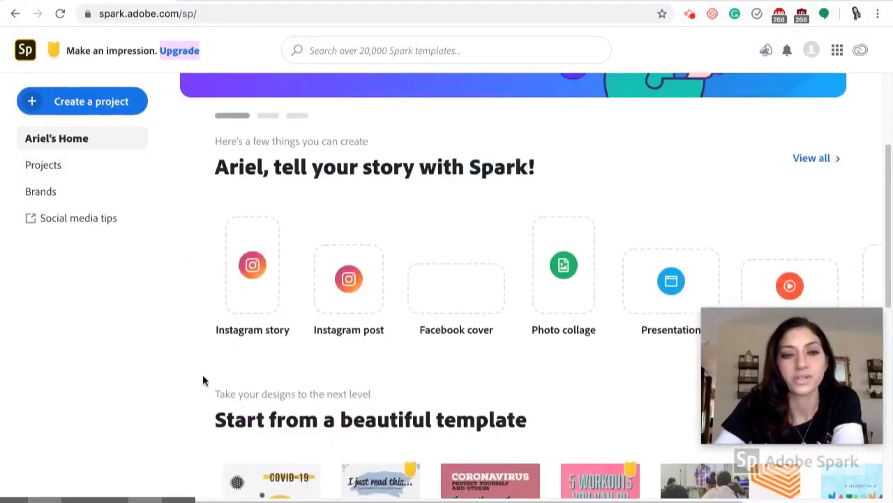
pyautogui.scroll(-1, 203, 377)
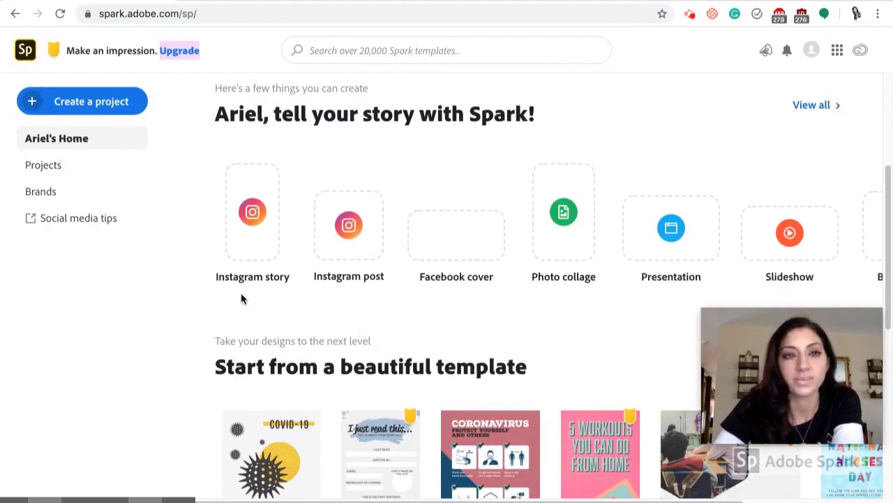
pyautogui.scroll(2, 241, 299)
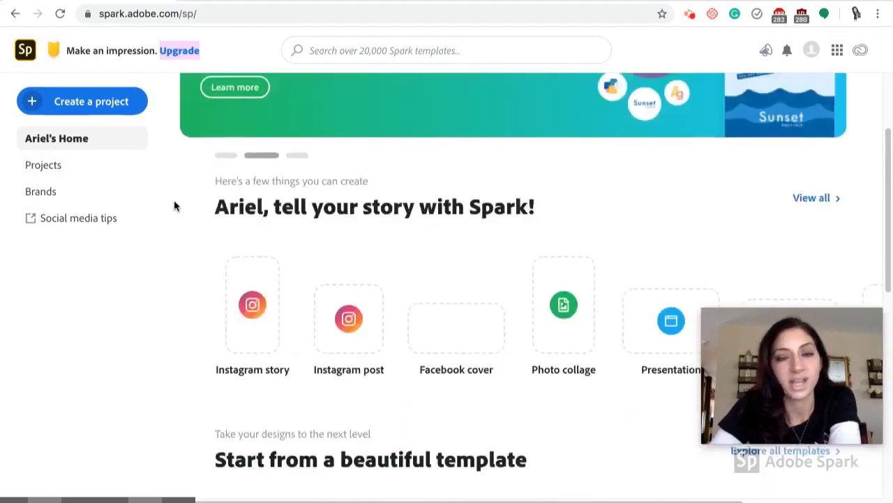
pyautogui.click(119, 105)
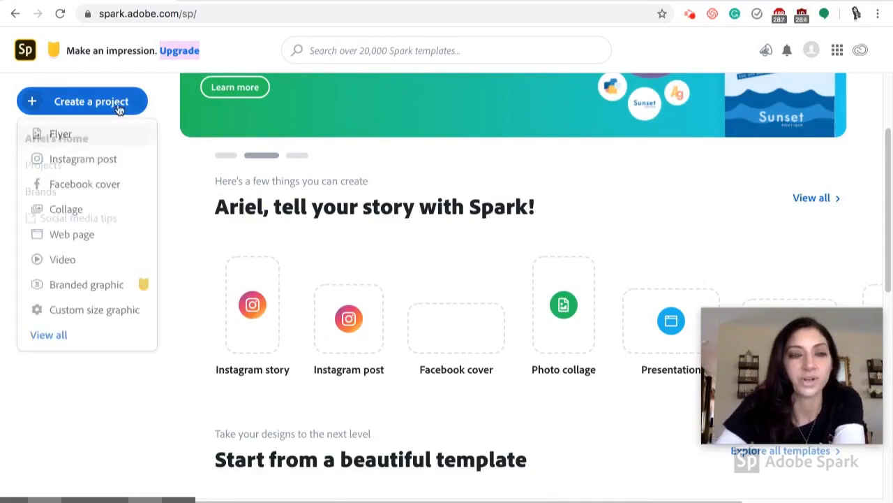
# Choose Video as the project type and start it from scratch, skipping the story templates
pyautogui.click(61, 265)
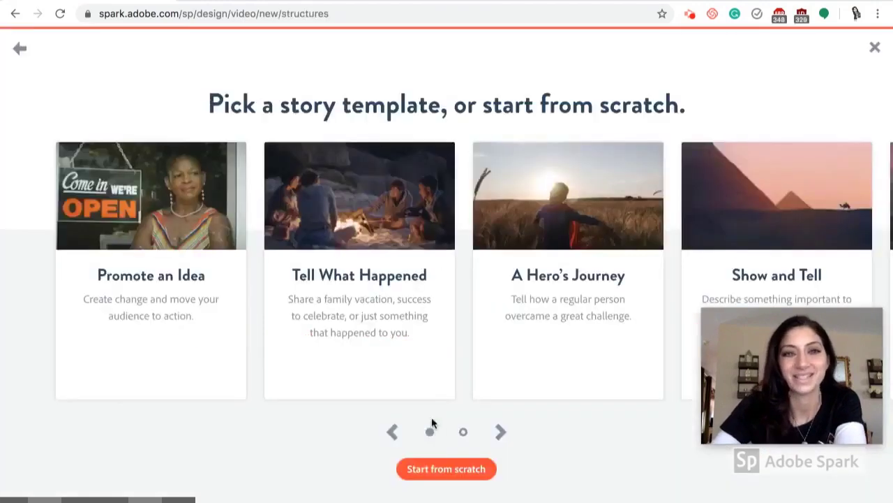
pyautogui.moveTo(167, 263)
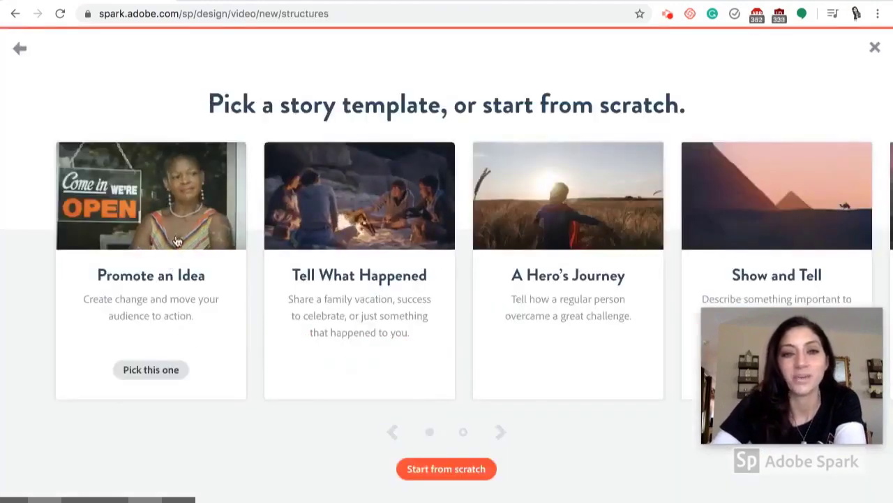
pyautogui.moveTo(314, 228)
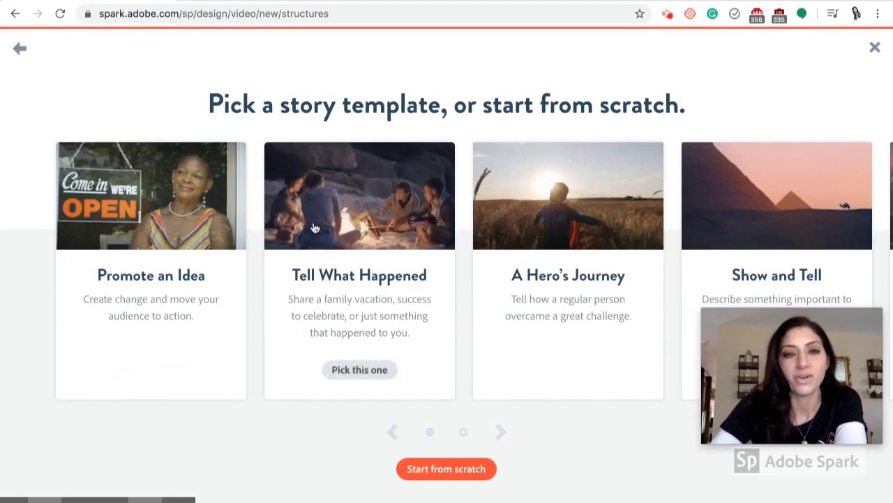
pyautogui.click(441, 474)
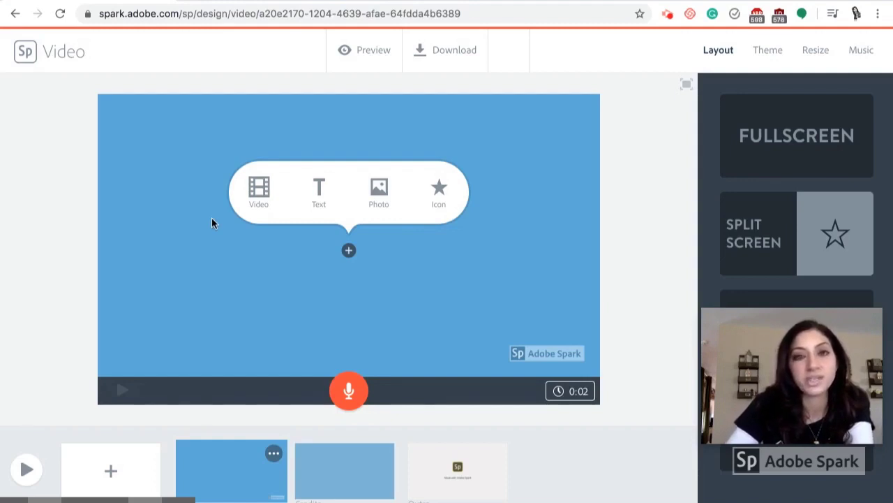
# Upload the dining-room video clip from the computer into the empty first slide
pyautogui.click(252, 190)
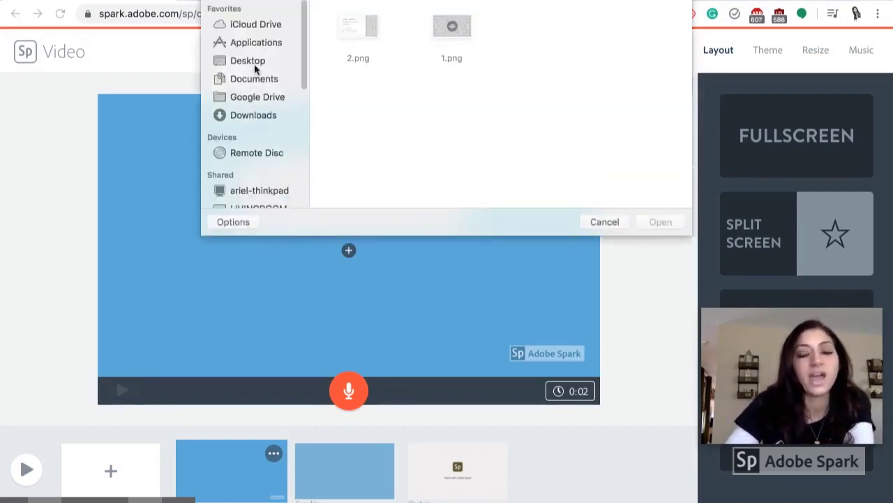
pyautogui.scroll(-5, 251, 76)
pyautogui.scroll(-5, 255, 68)
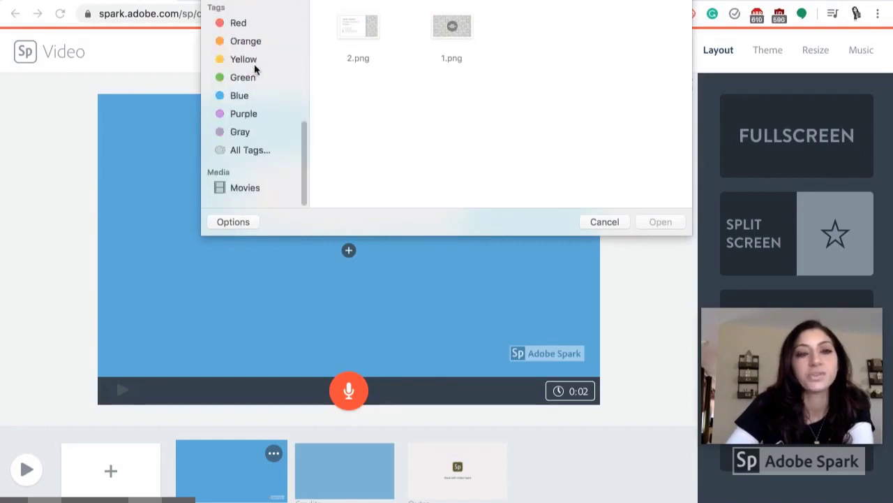
pyautogui.scroll(2, 254, 67)
pyautogui.scroll(3, 254, 68)
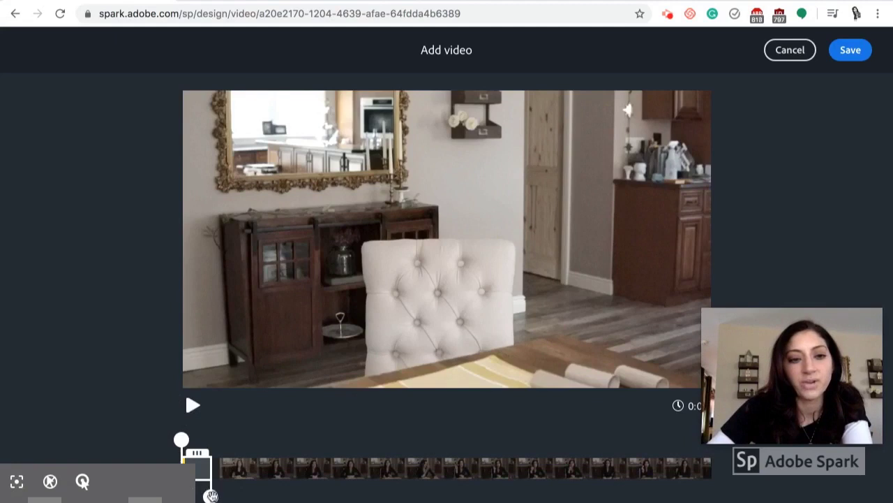
# Trim about three seconds off the clip's start, adjust its end, and save the 0:30 clip
pyautogui.moveTo(210, 496); pyautogui.dragTo(304, 491)
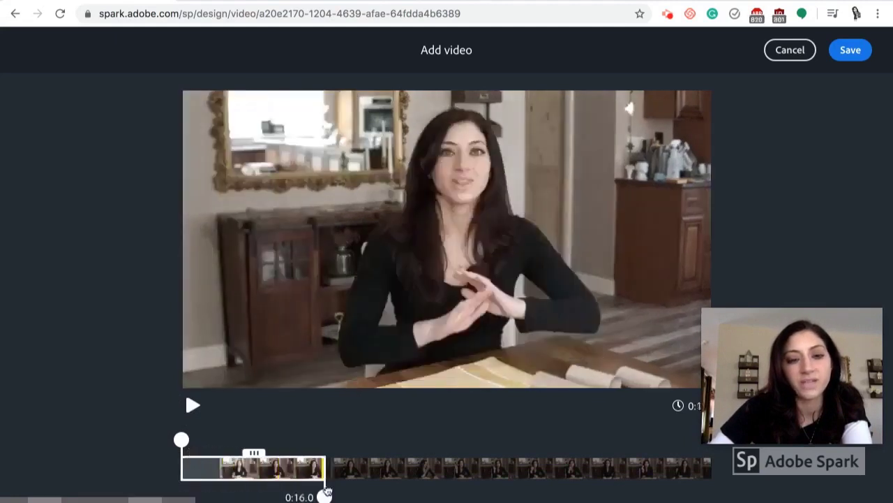
pyautogui.moveTo(326, 493); pyautogui.dragTo(471, 490)
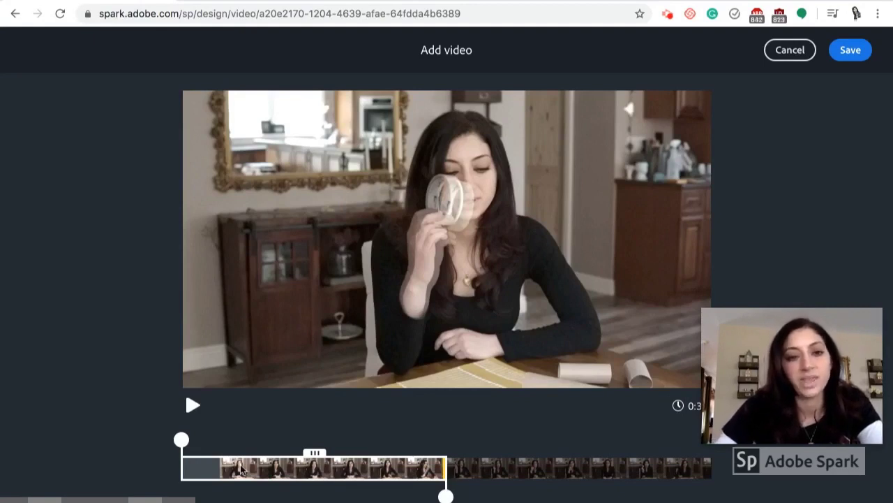
pyautogui.moveTo(181, 440)
pyautogui.mouseDown()
pyautogui.moveTo(207, 440)
pyautogui.moveTo(194, 439)
pyautogui.mouseUp()
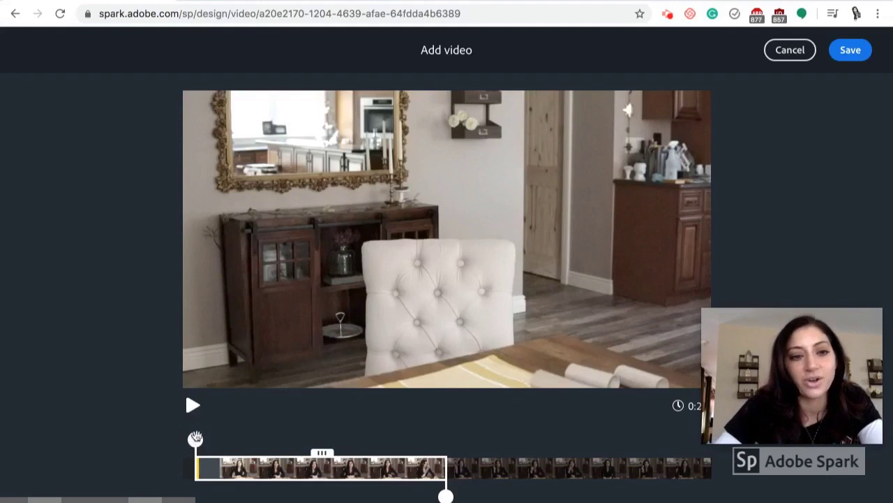
pyautogui.moveTo(195, 441); pyautogui.dragTo(232, 438)
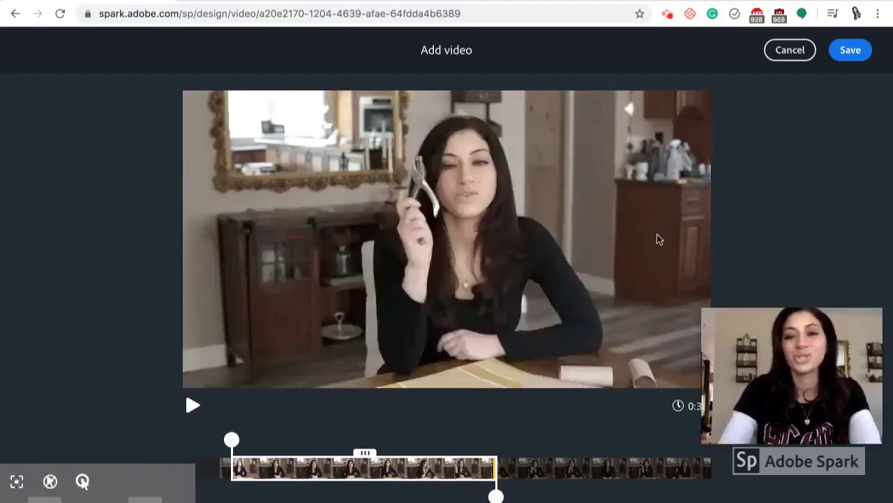
pyautogui.click(846, 50)
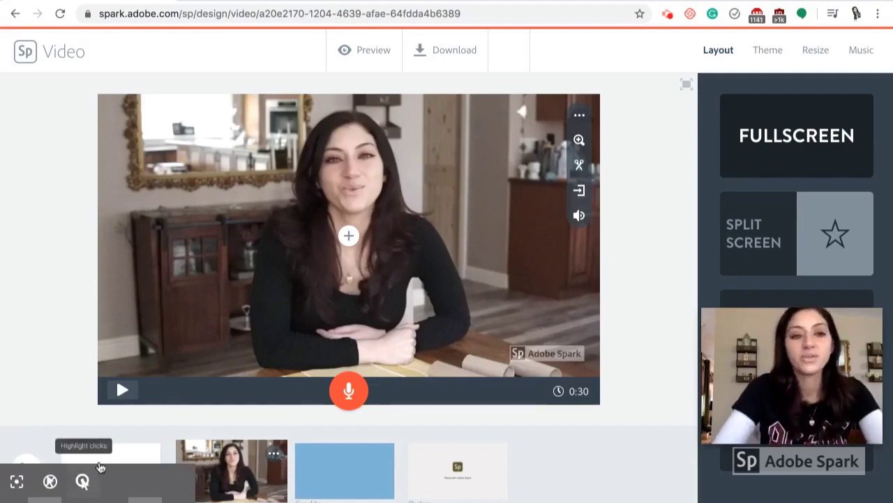
# Insert a blank slide after the video slide and return to the video clip slide
pyautogui.click(116, 458)
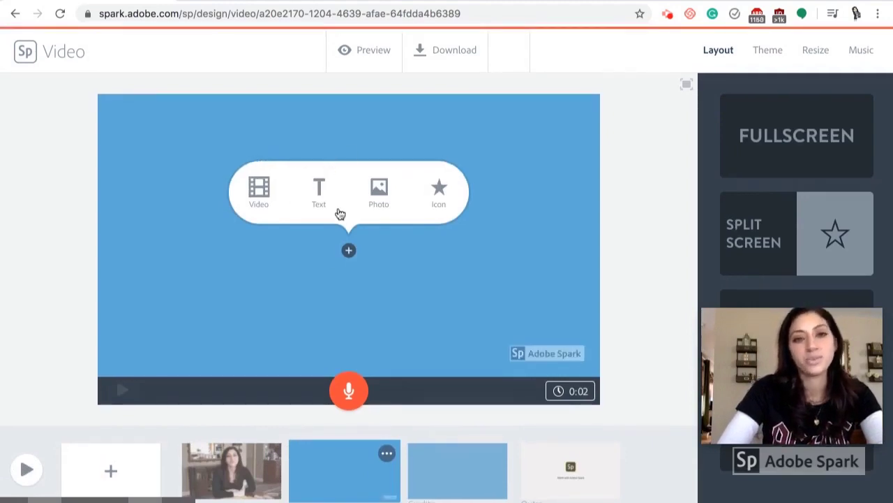
pyautogui.click(237, 471)
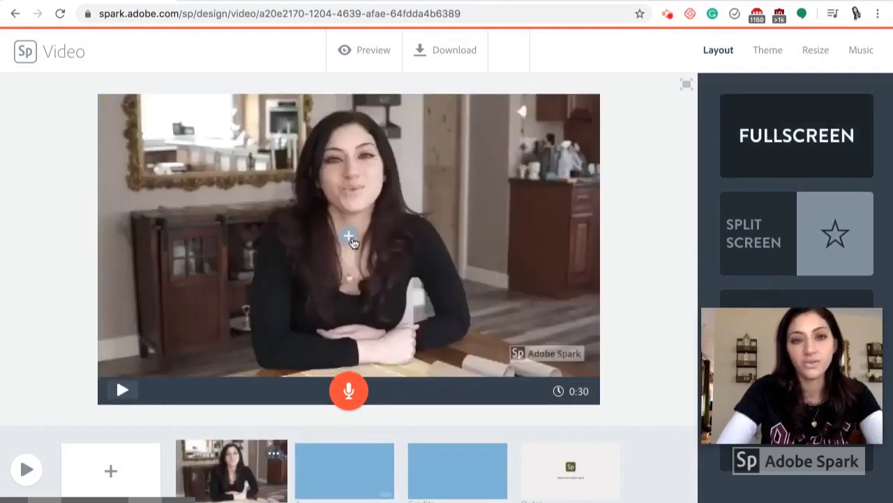
pyautogui.click(350, 238)
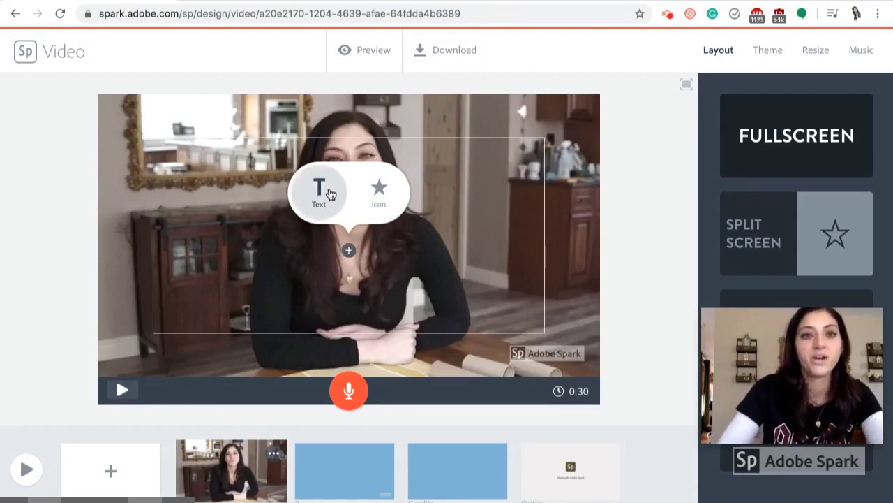
# Add 'Hello!' as a text title over the dining-room clip and play the slide to preview it
pyautogui.click(329, 193)
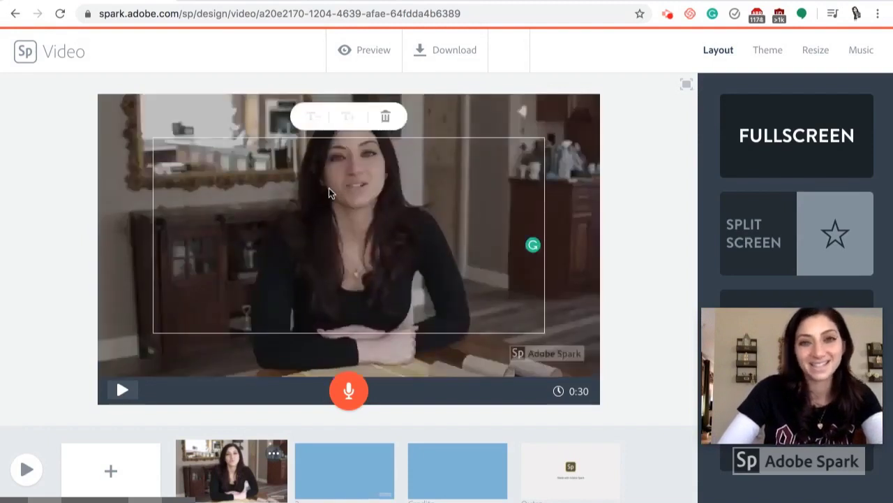
pyautogui.write('Hello!')
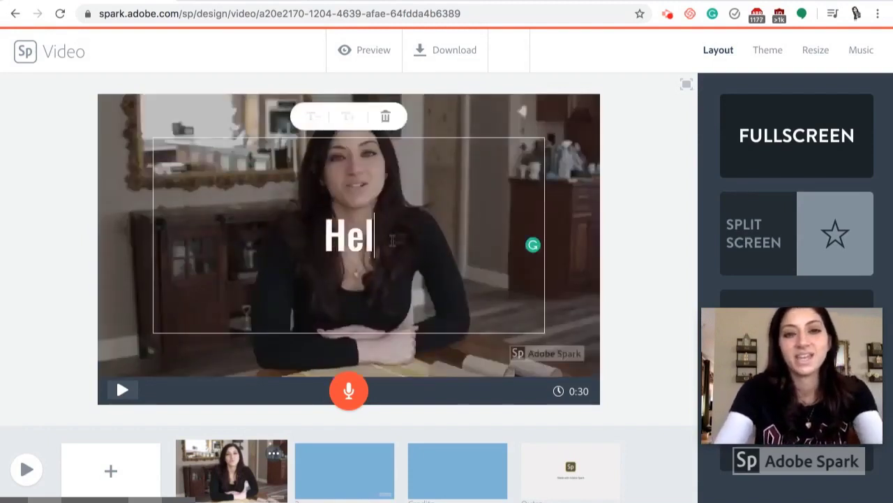
pyautogui.click(509, 120)
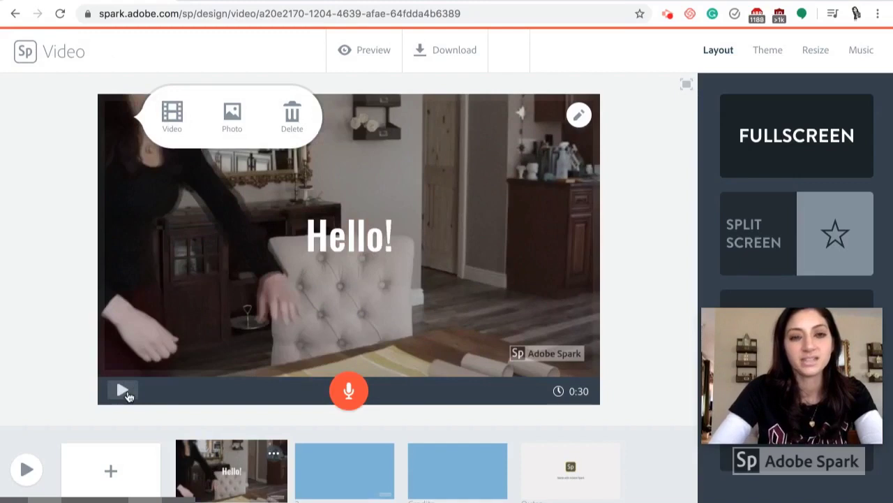
pyautogui.click(123, 391)
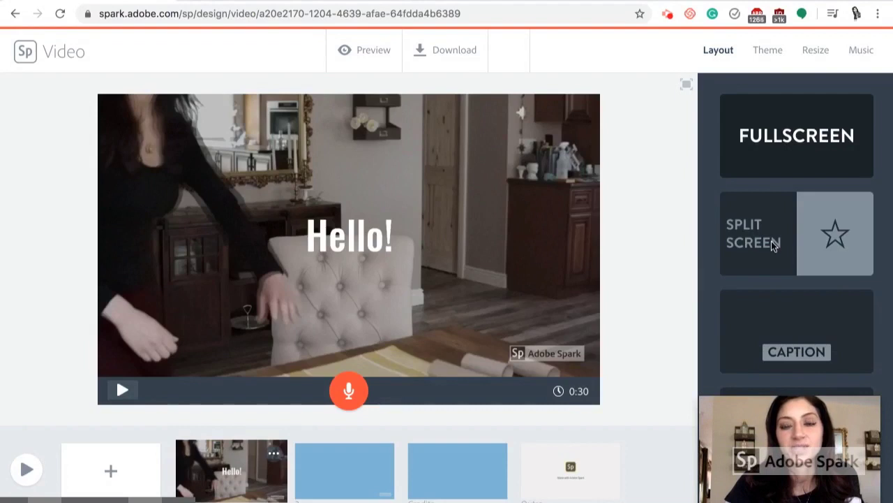
# Try the Split Screen and Caption layouts, then settle on Title and Text for the Hello! slide
pyautogui.click(809, 242)
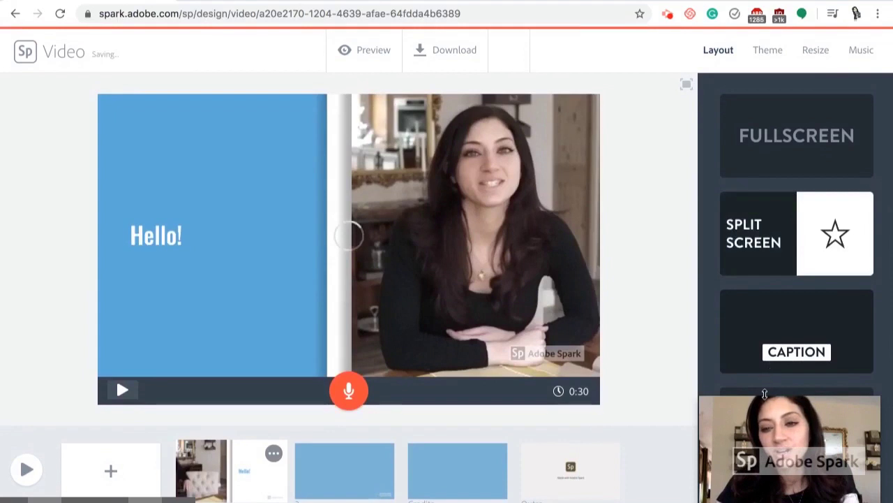
pyautogui.click(771, 366)
pyautogui.moveTo(777, 432); pyautogui.dragTo(612, 37)
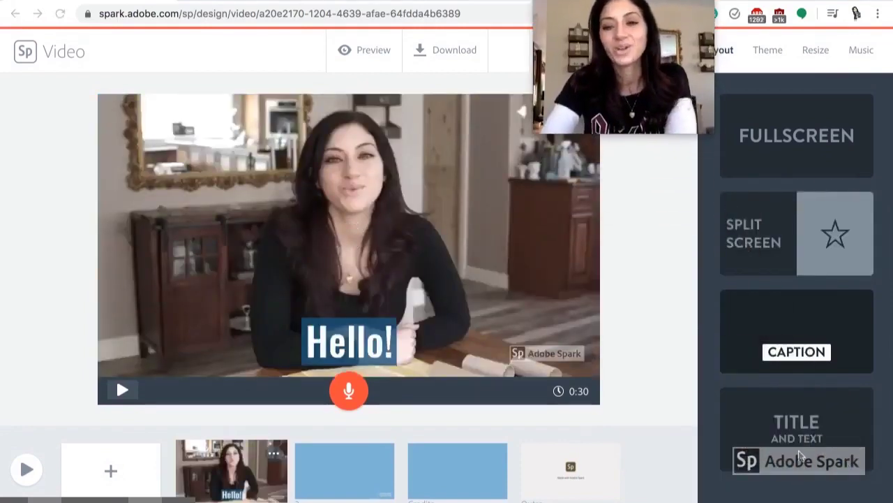
pyautogui.click(799, 427)
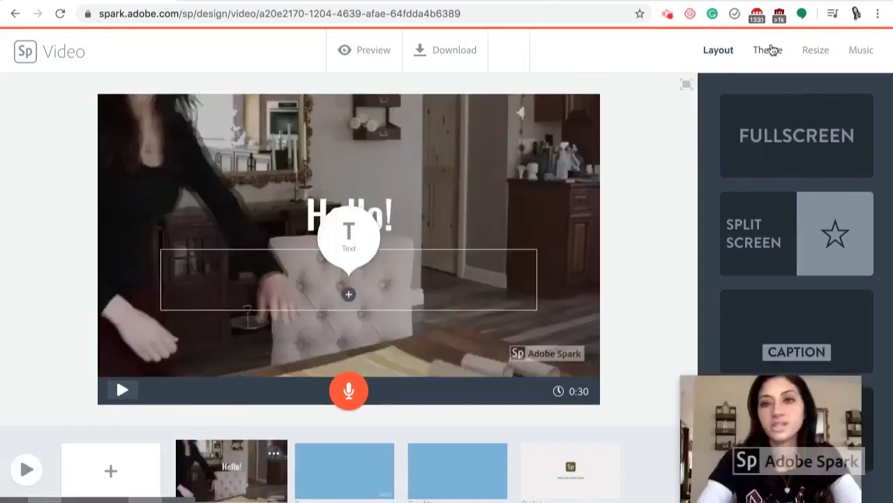
pyautogui.click(771, 50)
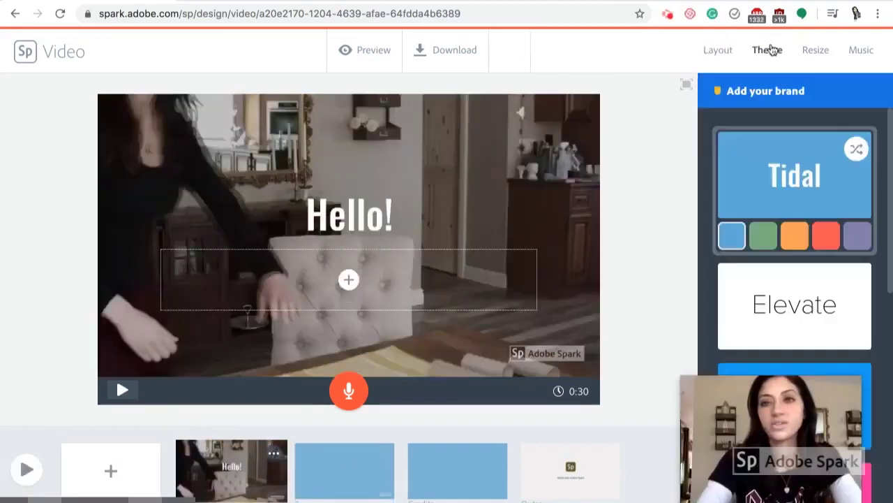
# Apply the Elevate theme to the video and choose its teal colour option
pyautogui.scroll(-3, 768, 251)
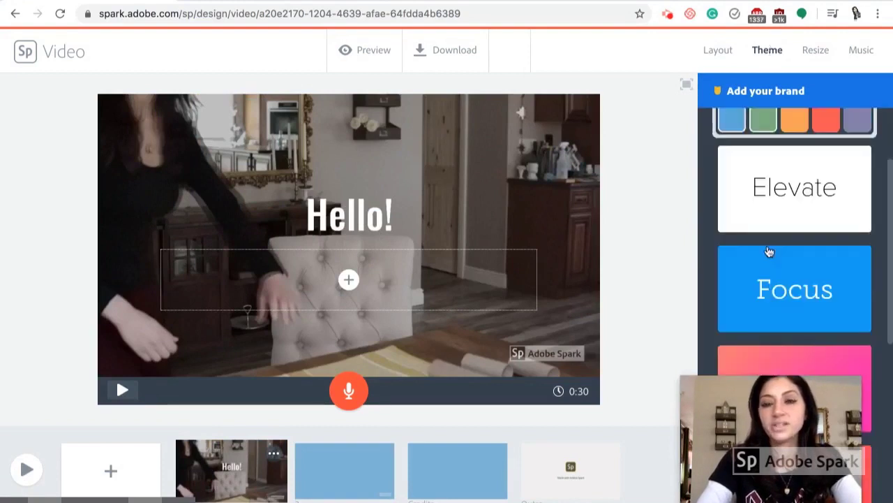
pyautogui.scroll(2, 769, 251)
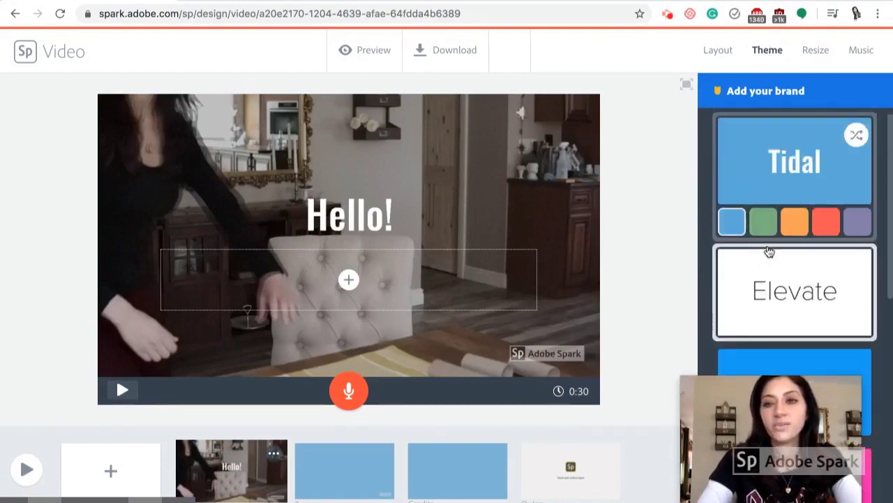
pyautogui.scroll(-1, 775, 244)
pyautogui.click(783, 229)
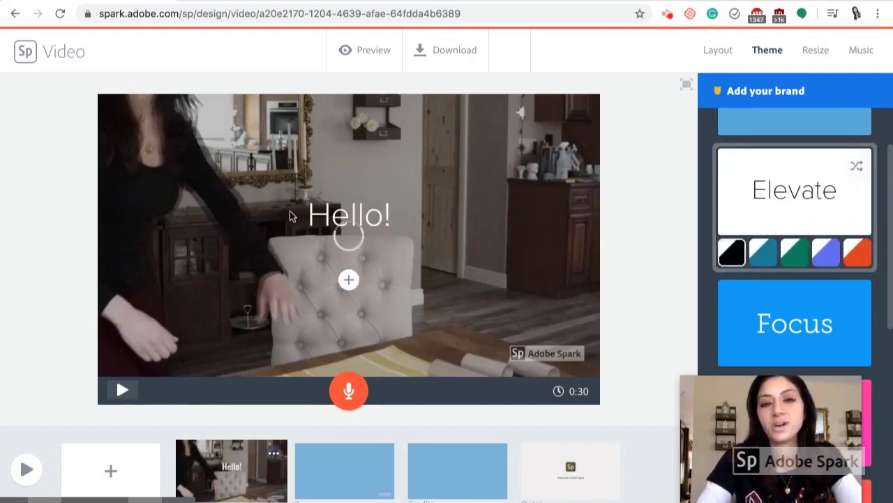
pyautogui.click(764, 262)
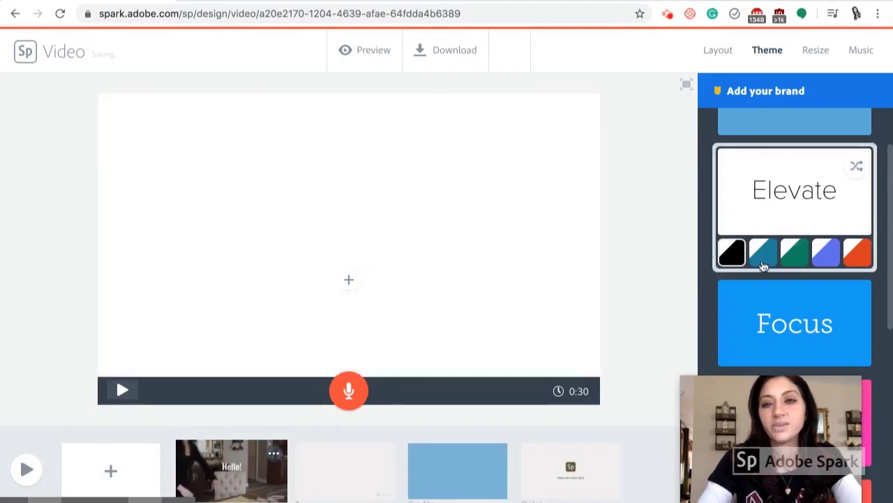
pyautogui.scroll(-2, 764, 265)
pyautogui.scroll(2, 764, 265)
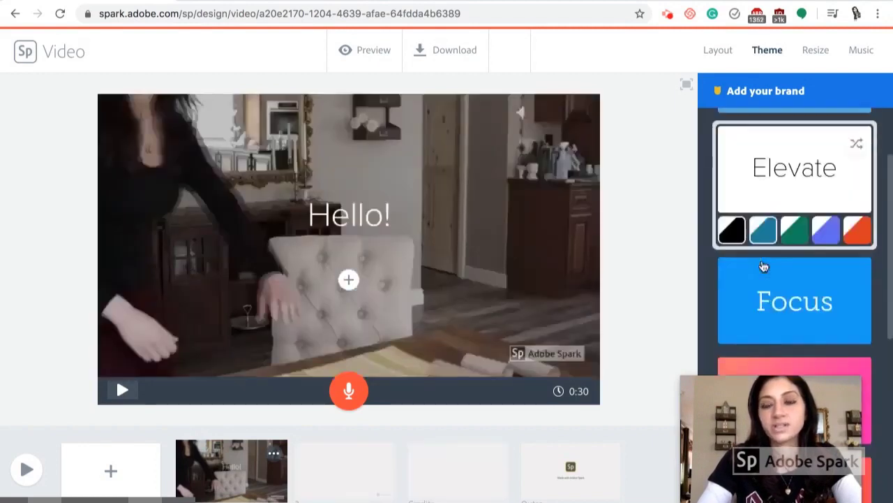
pyautogui.scroll(1, 764, 266)
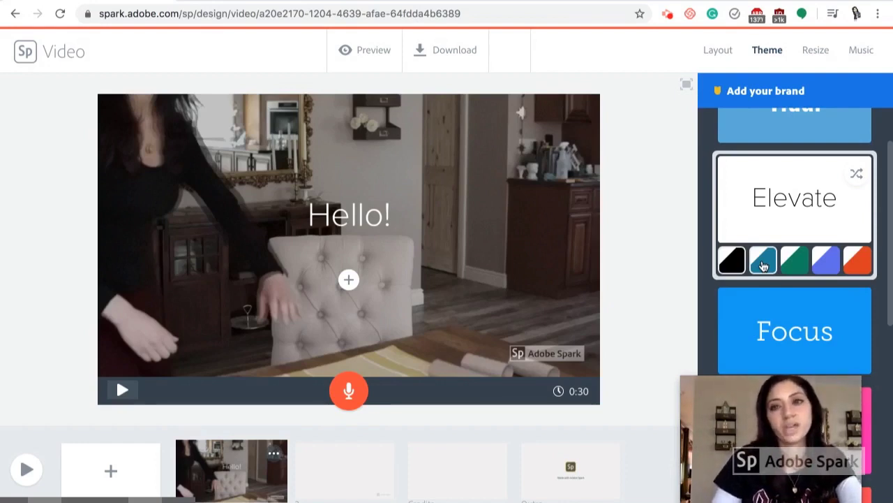
pyautogui.click(763, 265)
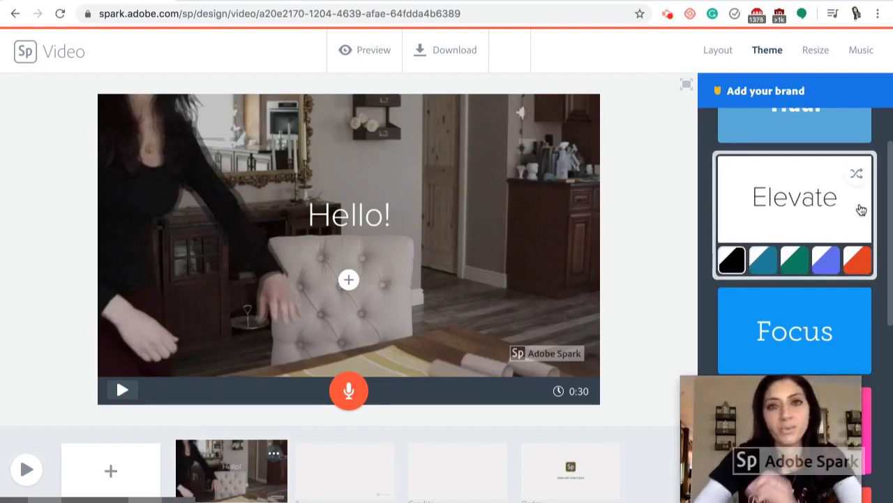
pyautogui.click(814, 50)
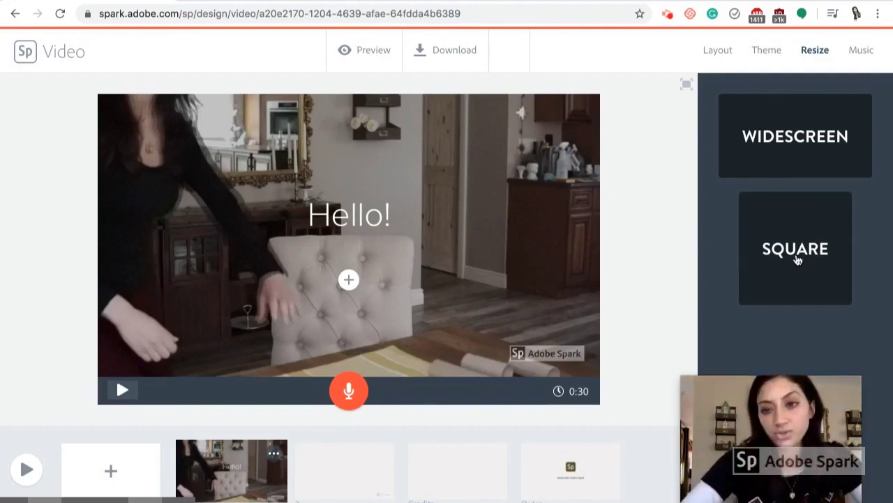
# Turn the background music off and move the blank slide ahead of the Hello! video slide
pyautogui.click(863, 51)
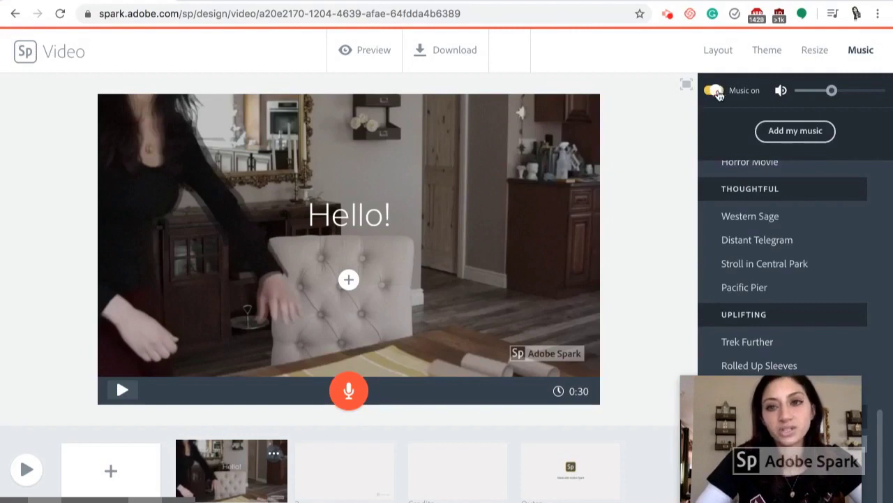
pyautogui.click(717, 92)
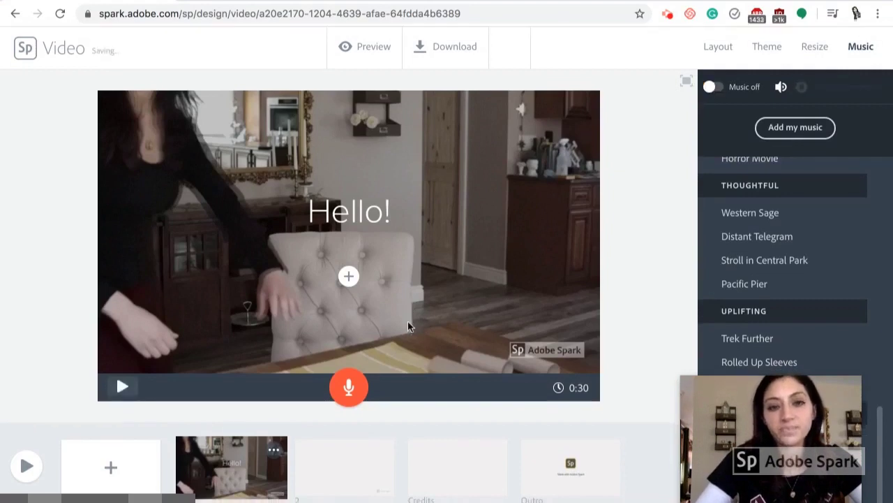
pyautogui.moveTo(322, 471)
pyautogui.moveTo(321, 471); pyautogui.dragTo(286, 493)
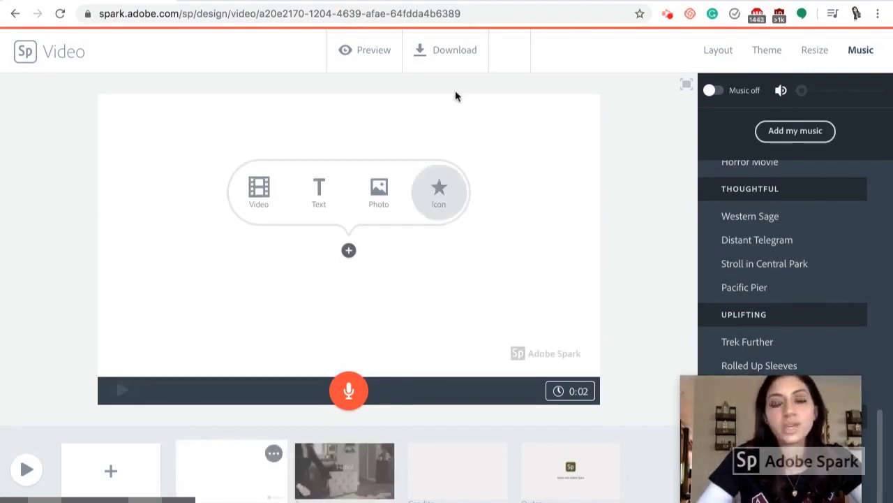
pyautogui.click(357, 56)
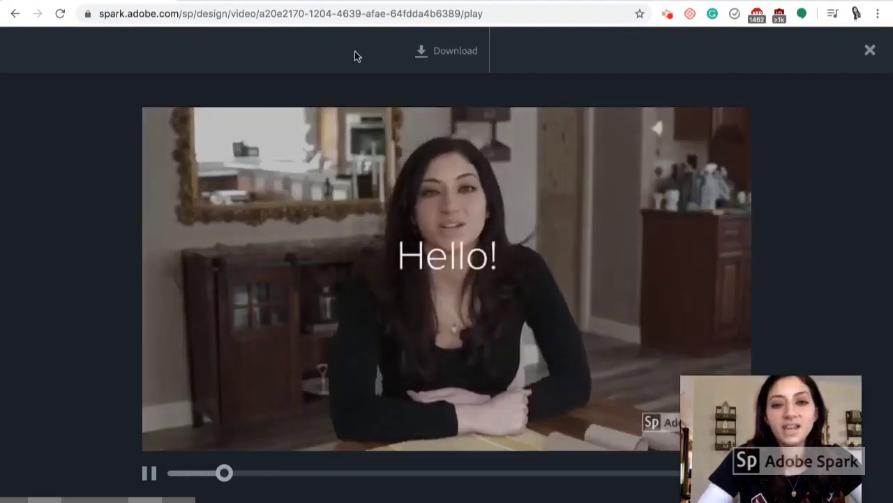
# Pause the video preview playback
pyautogui.click(450, 56)
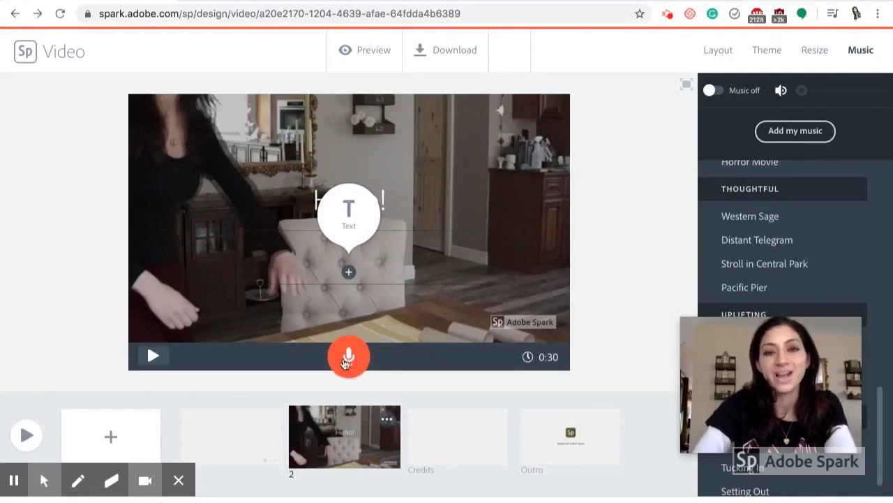
# Allow Adobe Spark to use the microphone for recording slide narration
pyautogui.click(353, 361)
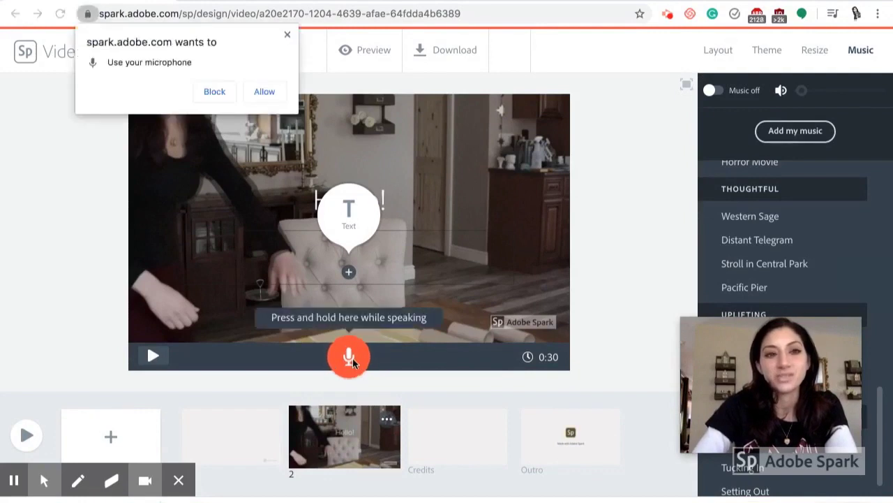
pyautogui.click(259, 91)
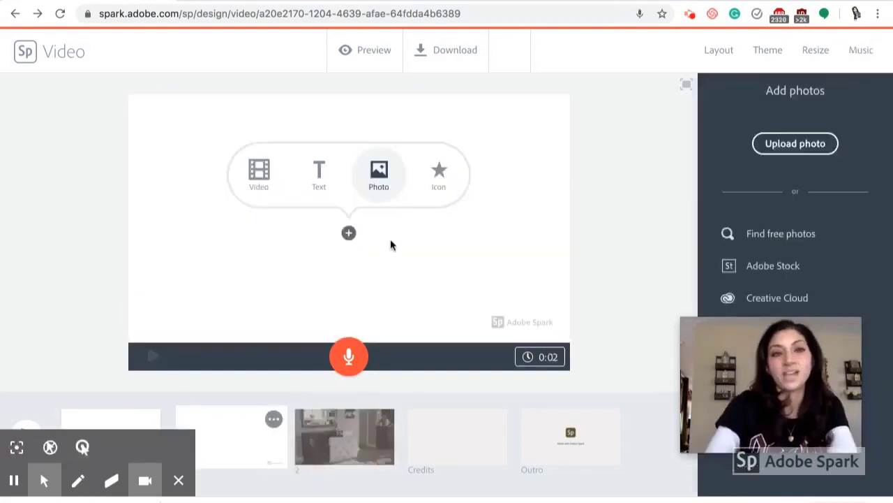
# Search free photos for 'pattern' and use the first result as the opening slide's background
pyautogui.click(744, 233)
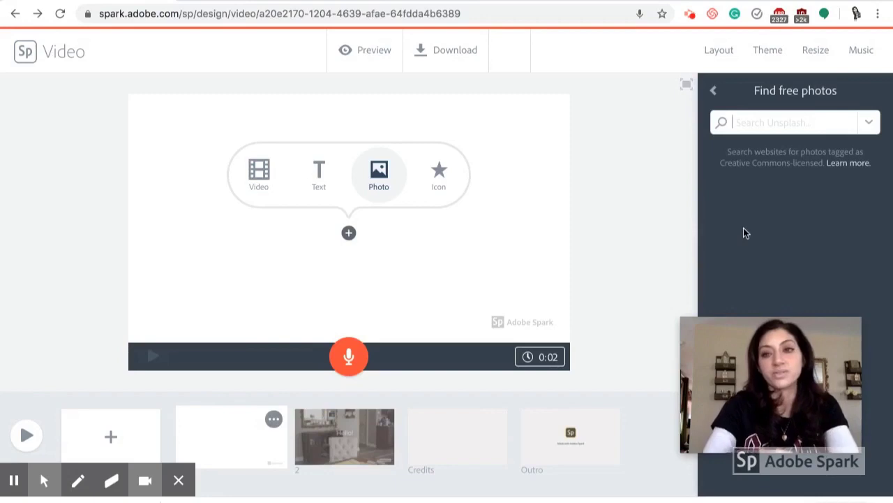
pyautogui.write('pattern')
pyautogui.press('Return')
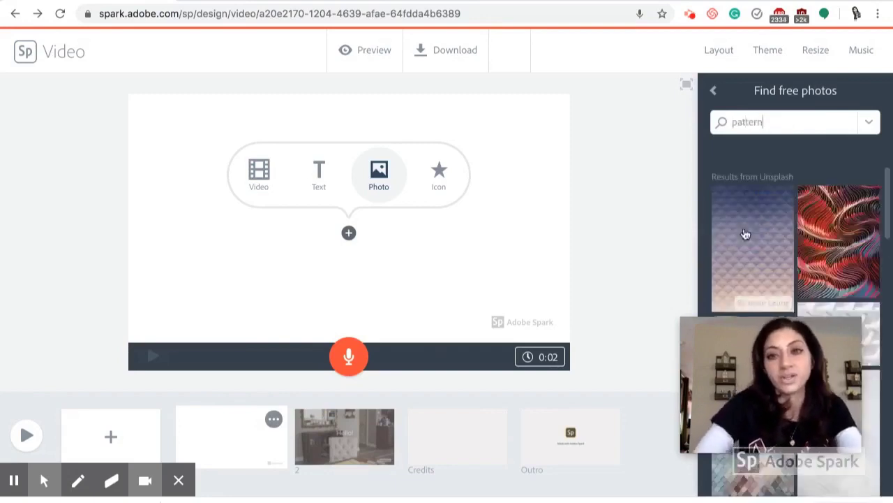
pyautogui.click(742, 241)
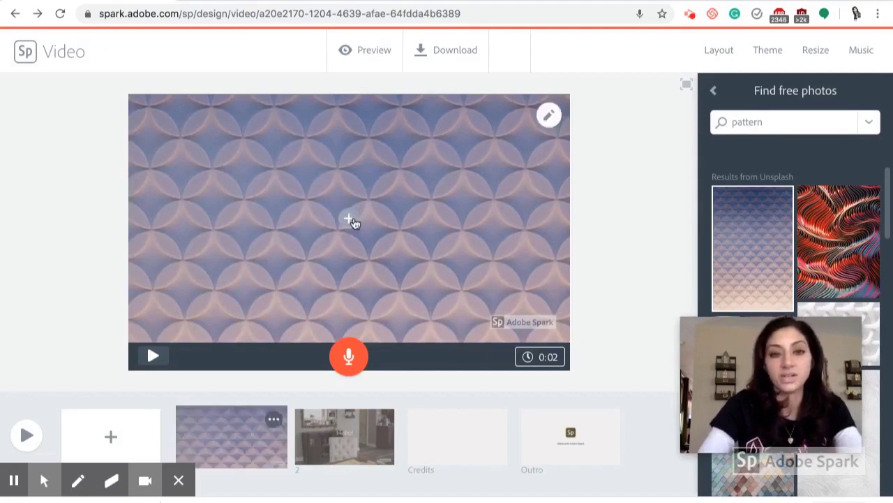
# Review the background photo's options and the slide layout choices
pyautogui.click(349, 220)
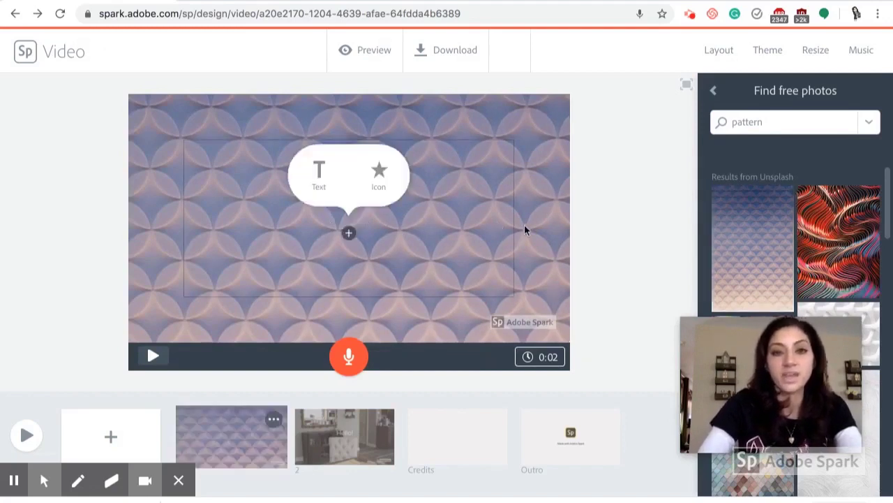
pyautogui.click(528, 267)
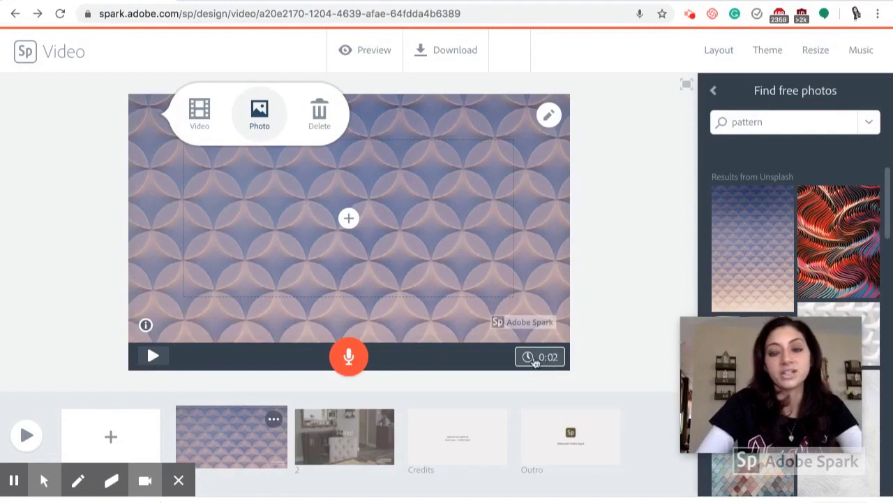
pyautogui.click(535, 359)
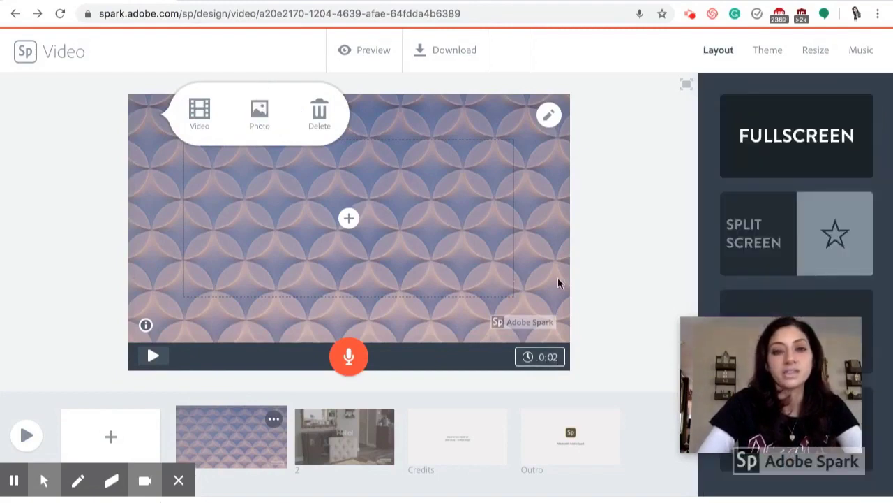
# Set the patterned opening slide's duration to 0:05
pyautogui.click(548, 358)
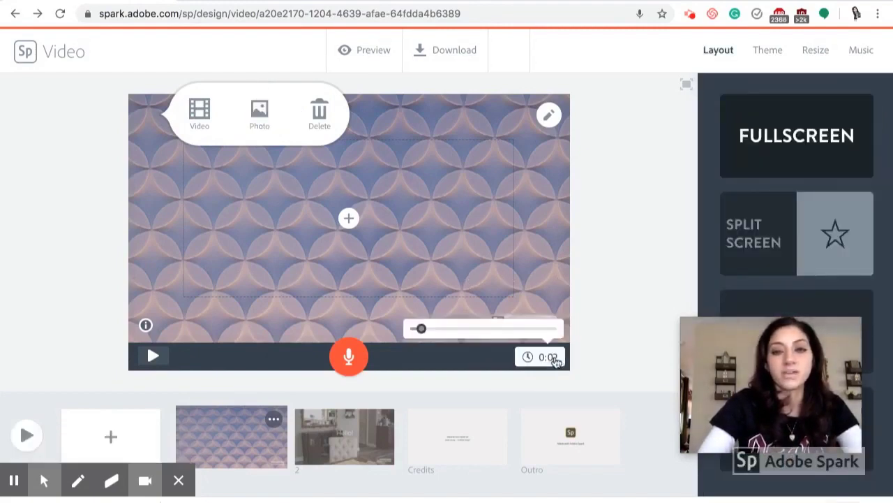
pyautogui.moveTo(421, 328); pyautogui.dragTo(565, 331)
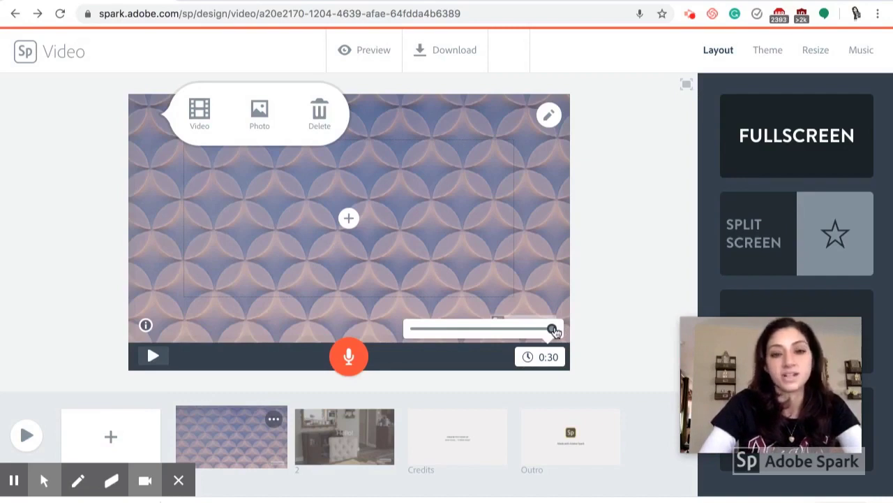
pyautogui.moveTo(554, 331); pyautogui.dragTo(433, 331)
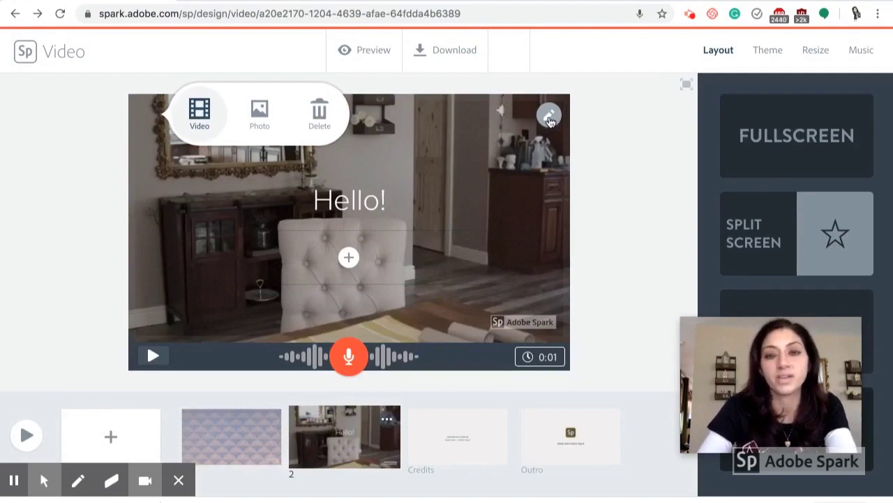
pyautogui.click(550, 119)
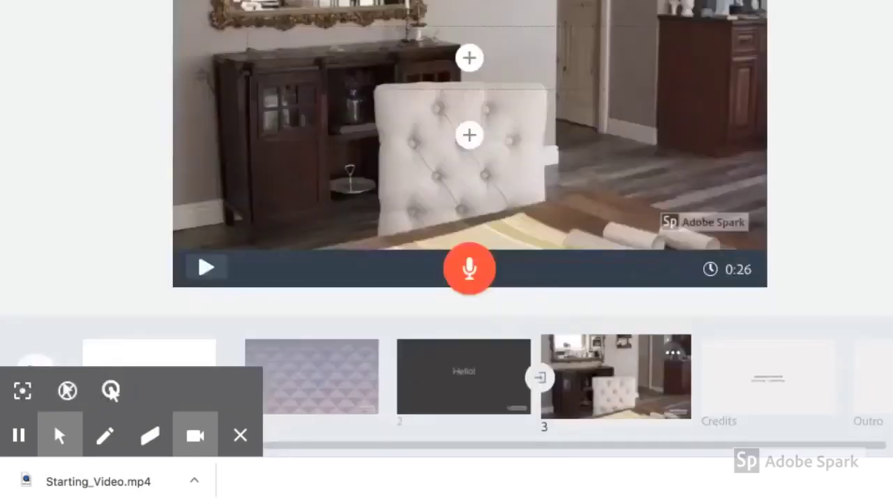
# Continue the Hello! clip onto a new slide 3 holding its remaining 0:26 of footage
pyautogui.moveTo(731, 63)
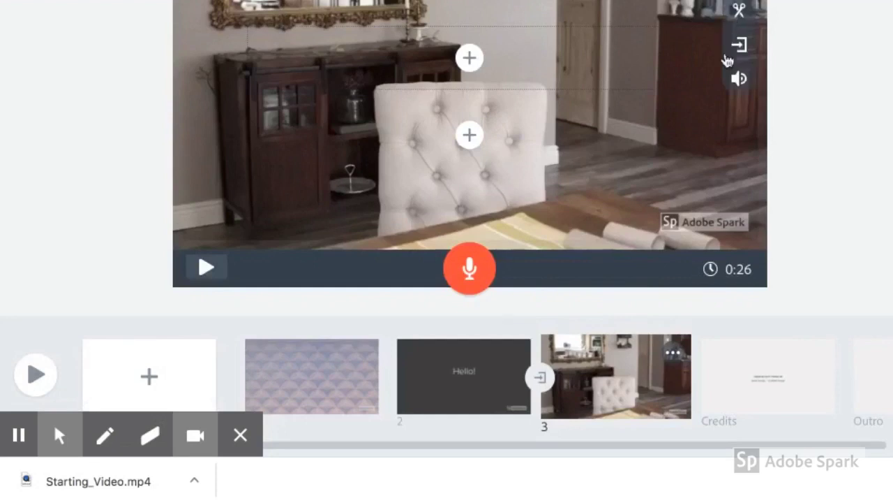
# Set slide 3's dining-room clip volume to Mute
pyautogui.click(733, 82)
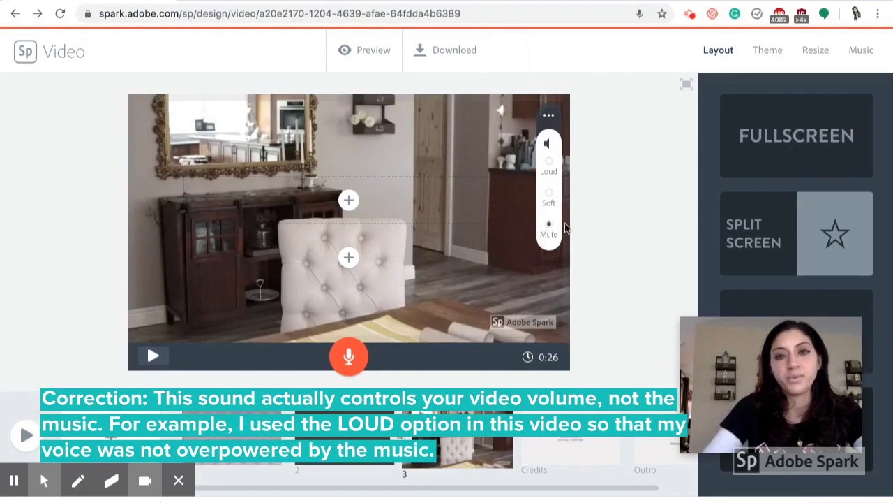
pyautogui.click(550, 197)
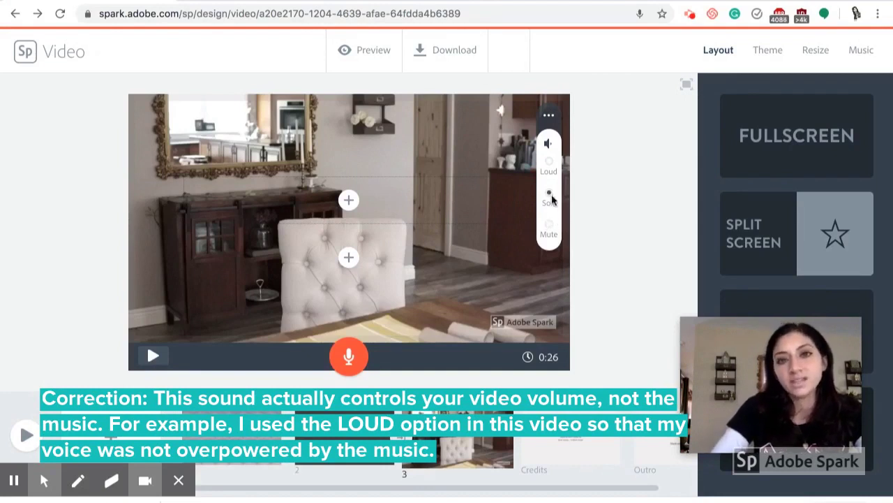
pyautogui.click(549, 225)
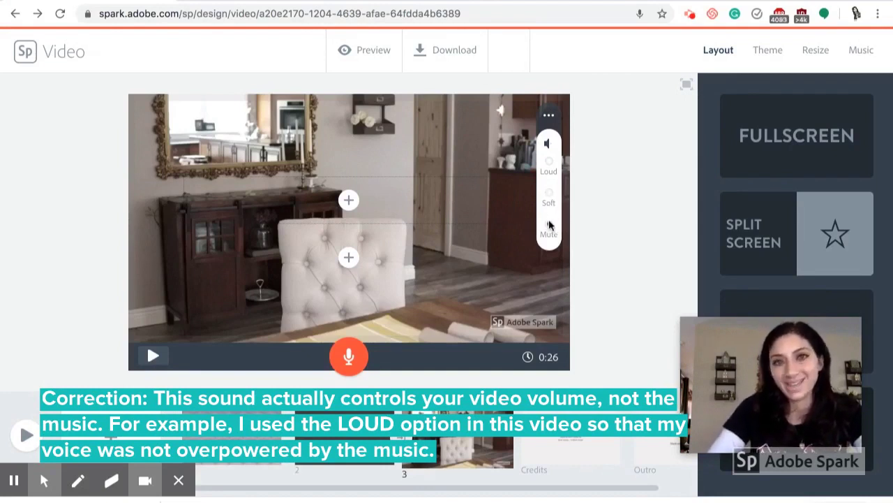